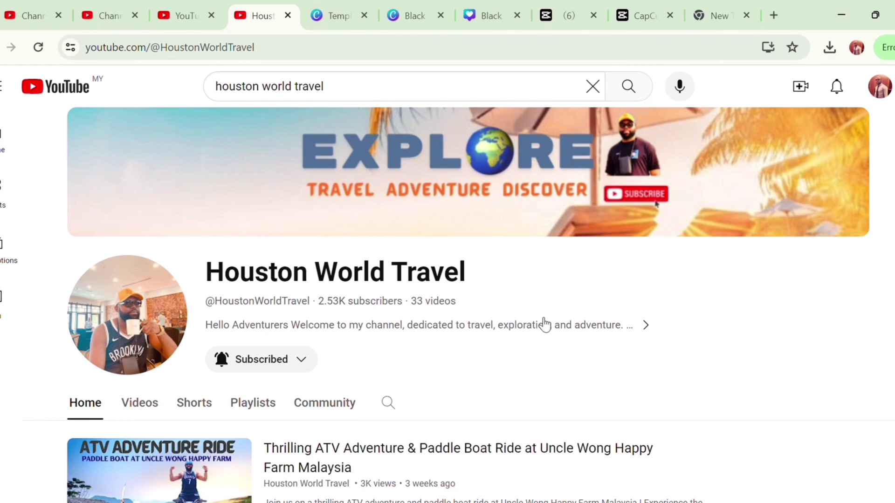
Open the full description of the Houston World Travel channel.
left_click(633, 331)
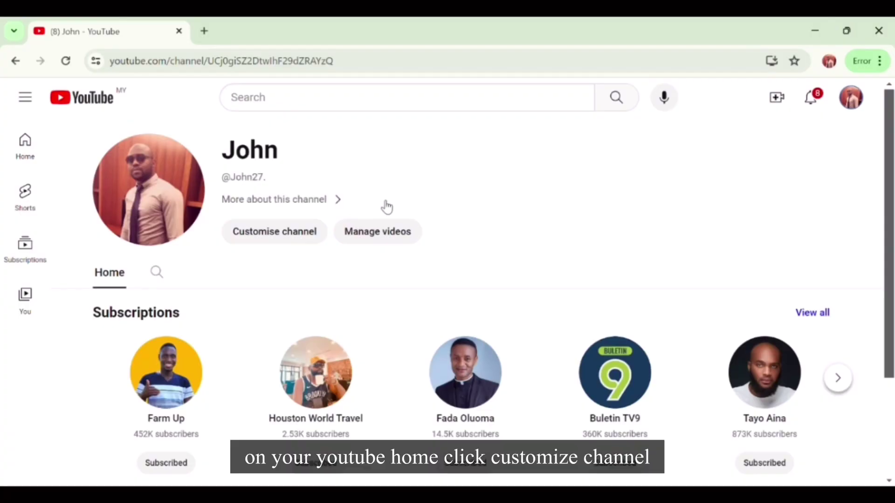
Open the channel's customisation page in YouTube Studio and dismiss the welcome message.
left_click(314, 233)
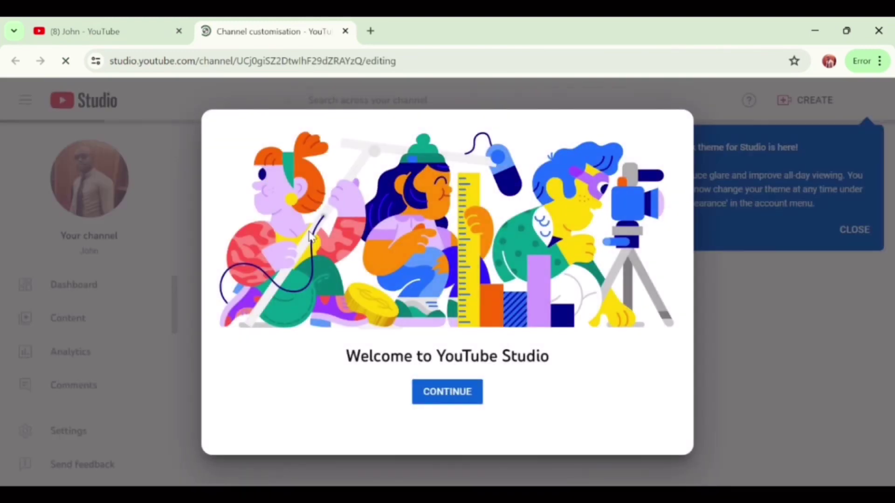
left_click(459, 395)
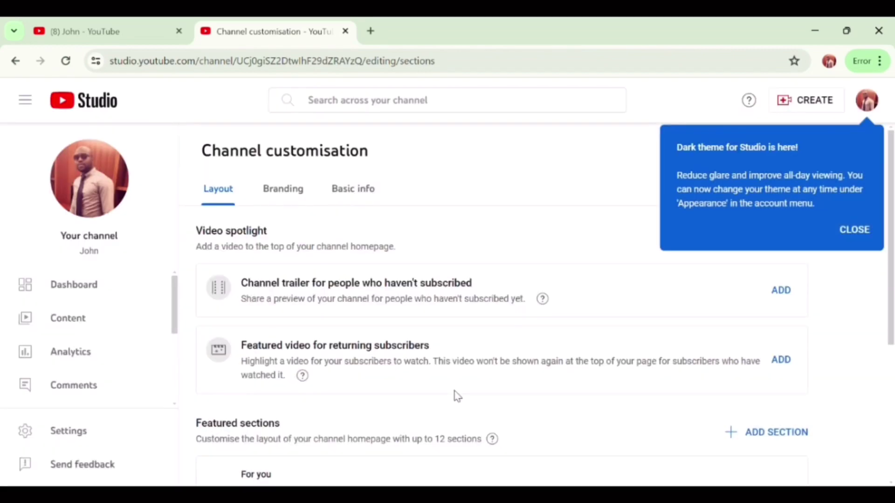
scroll(415, 260, "down", 1)
scroll(382, 219, "up", 1)
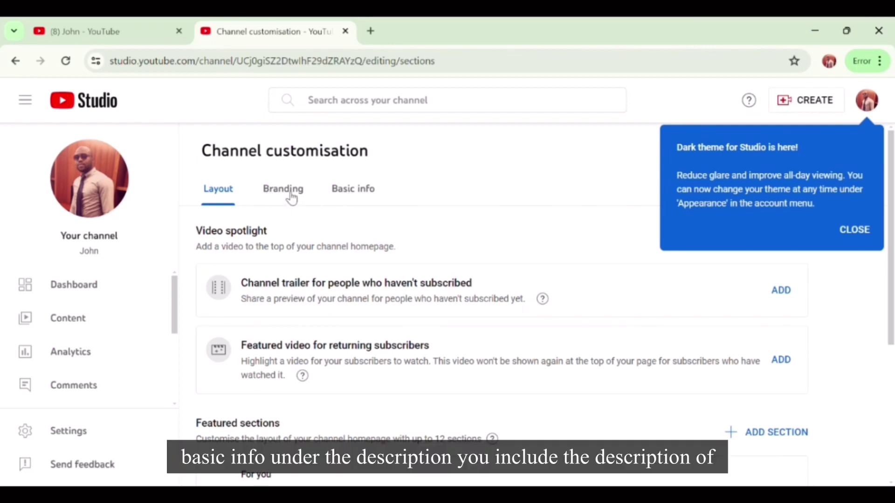
In the channel's basic info, start the description with "your go to source".
left_click(367, 197)
scroll(366, 280, "down", 3)
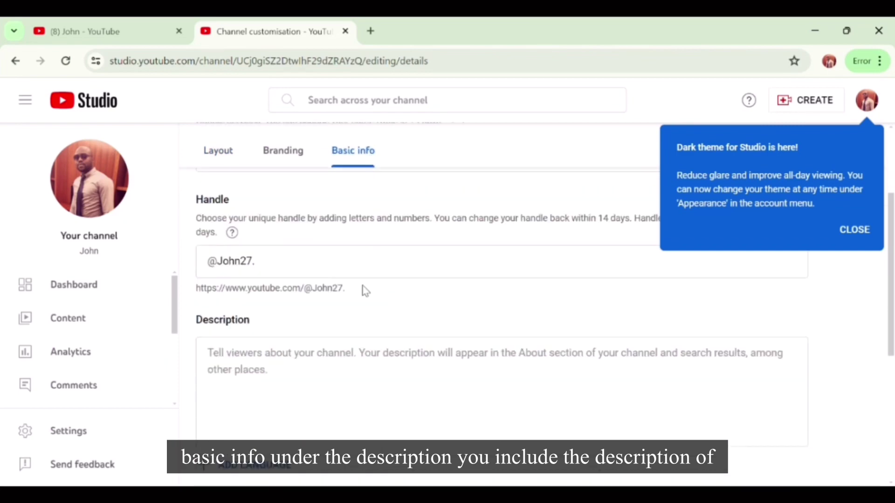
scroll(366, 291, "down", 3)
left_click(373, 242)
type("your")
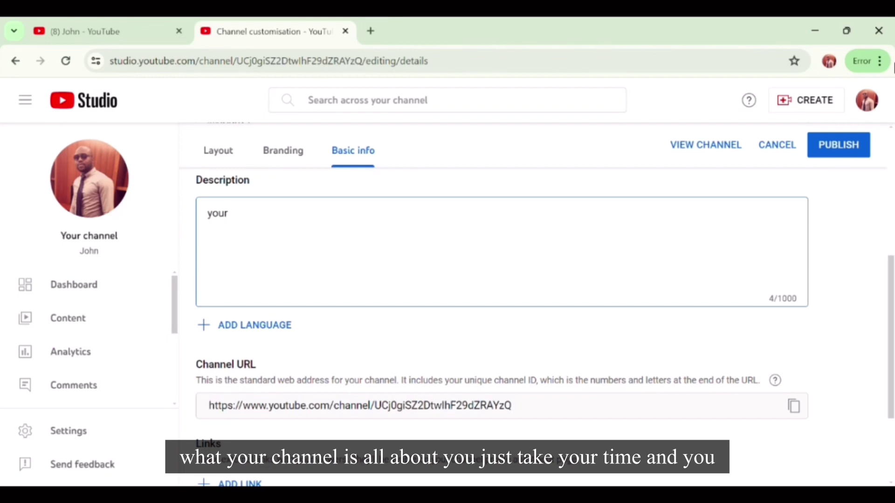
type("to")
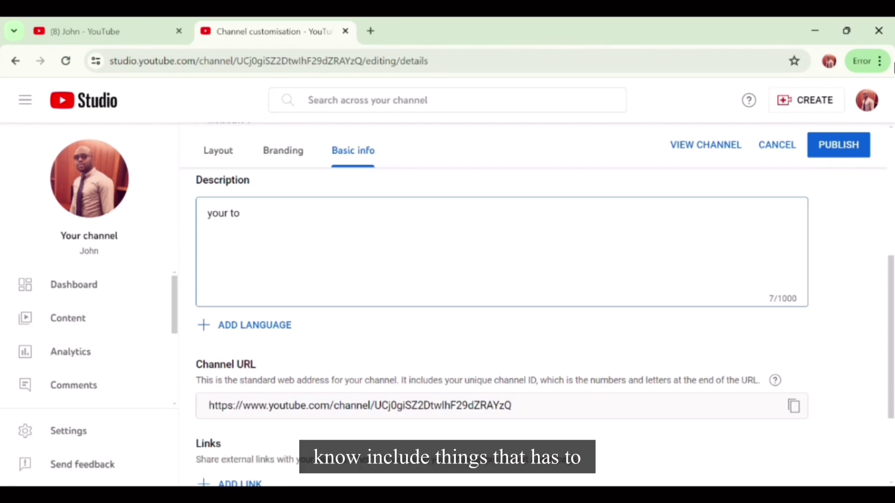
key("BackSpace")
type("o to so")
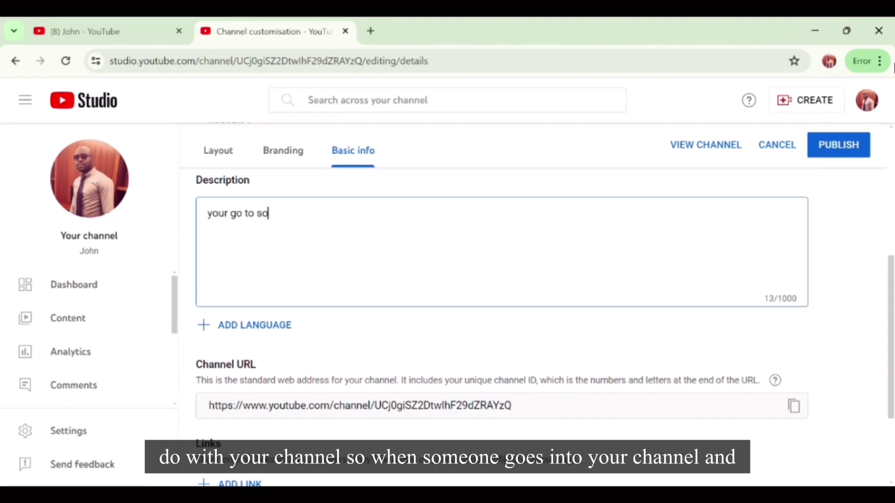
type("urce")
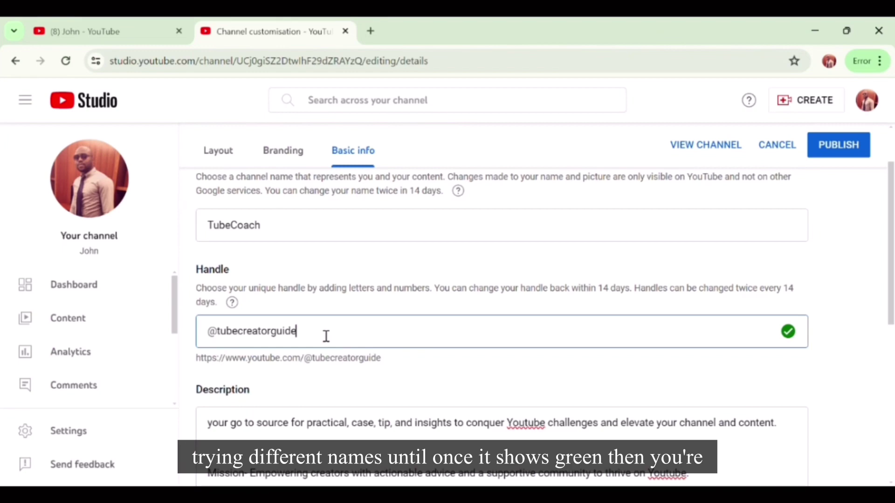
Change the channel name to "TubeCreatorGuide" and publish the changes.
left_click(290, 229)
key("BackSpace")
key("BackSpace")
key("BackSpace")
key("BackSpace")
type("reator")
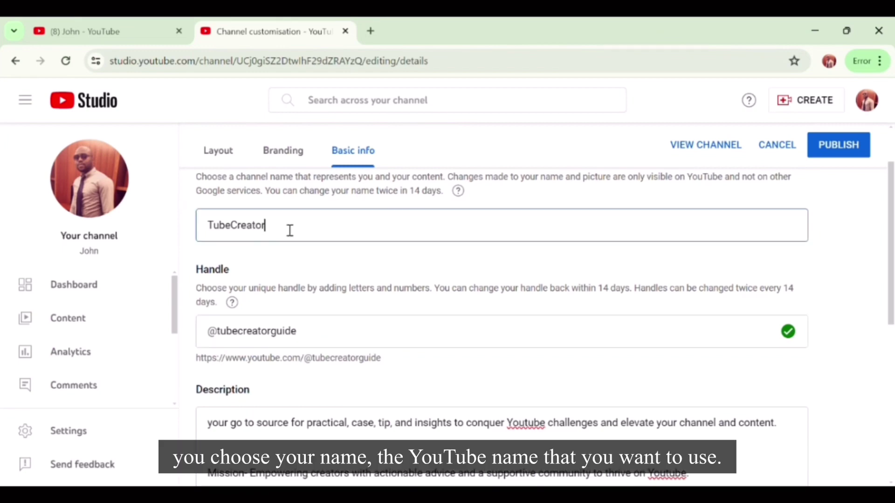
type("Guide")
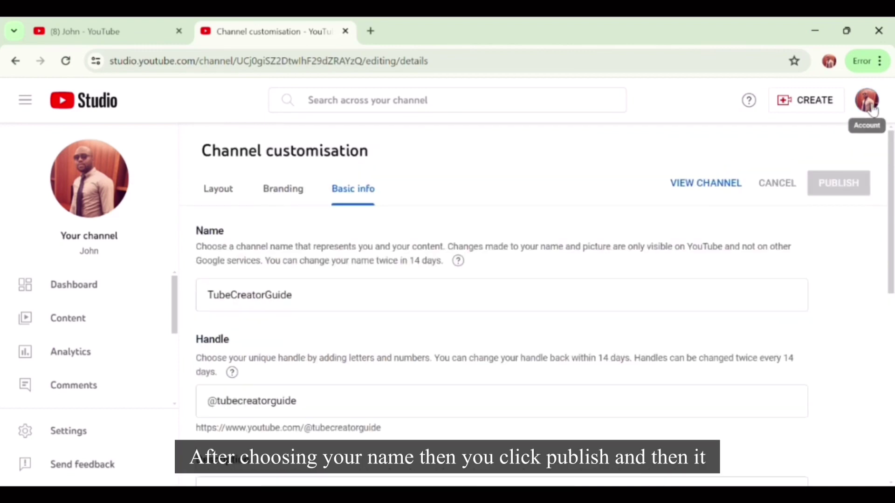
View the published channel page and open its full description.
left_click(867, 102)
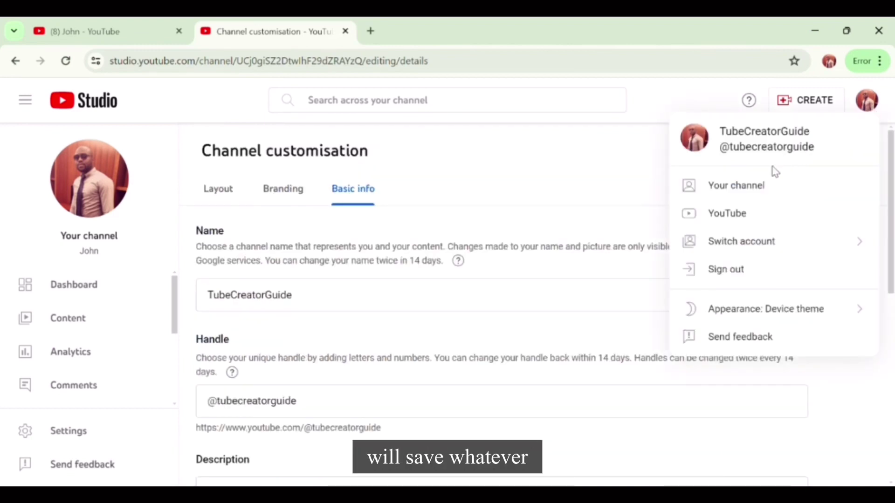
left_click(751, 186)
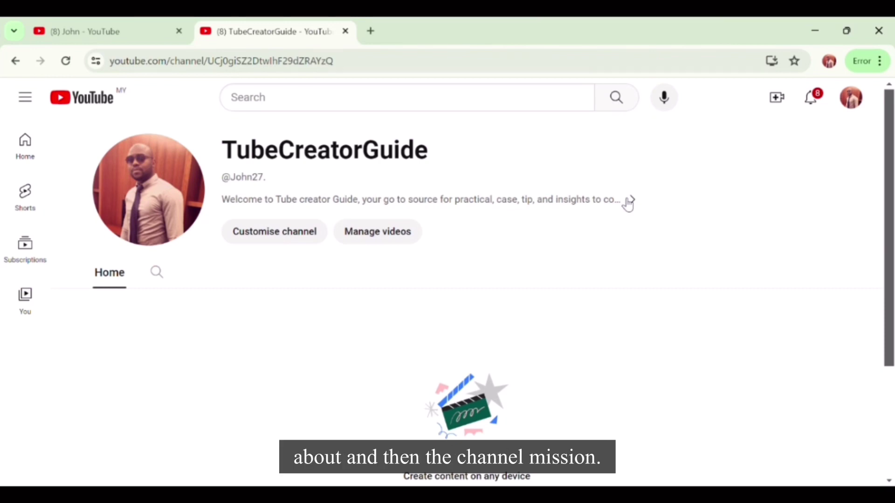
left_click(630, 202)
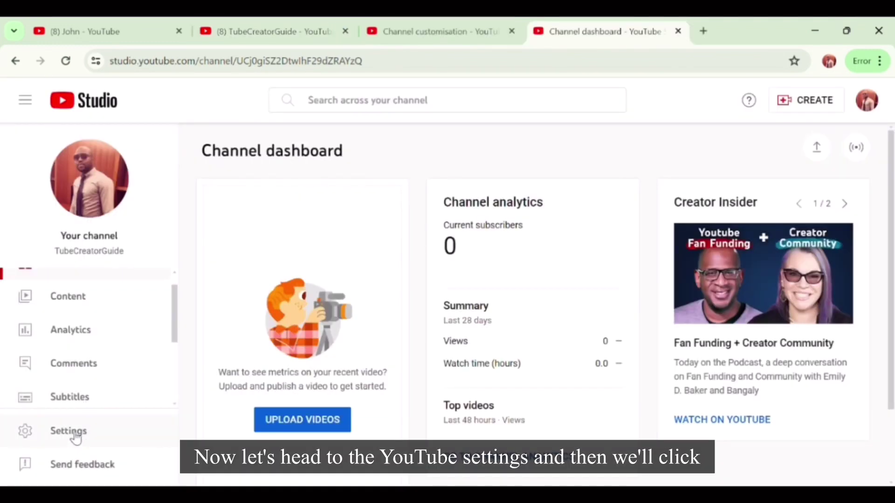
In the channel settings, set the country of residence to Malaysia.
left_click(75, 434)
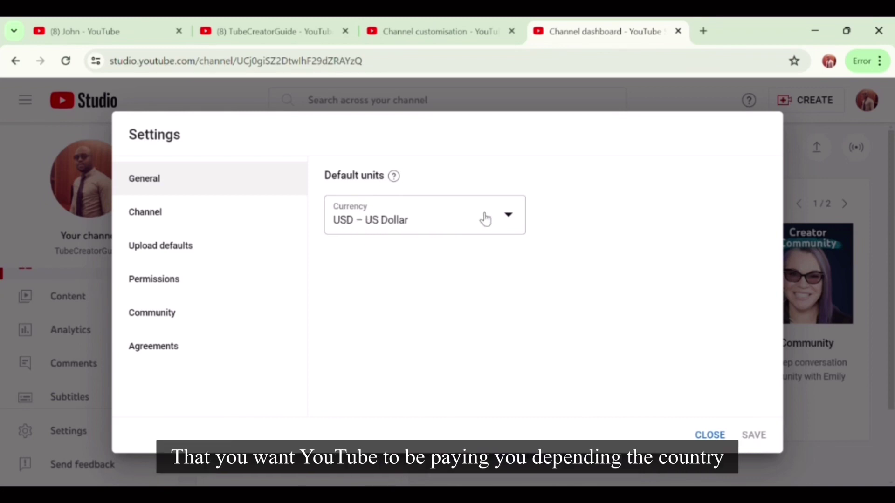
left_click(509, 221)
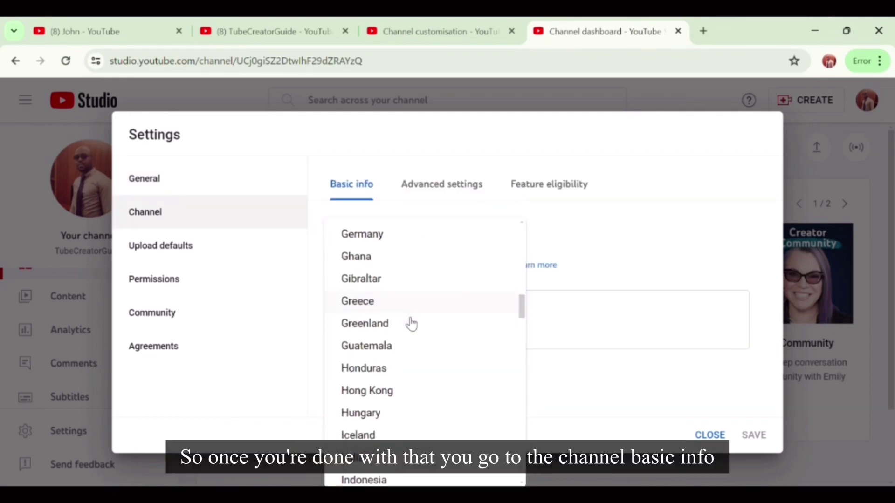
scroll(412, 324, "down", 8)
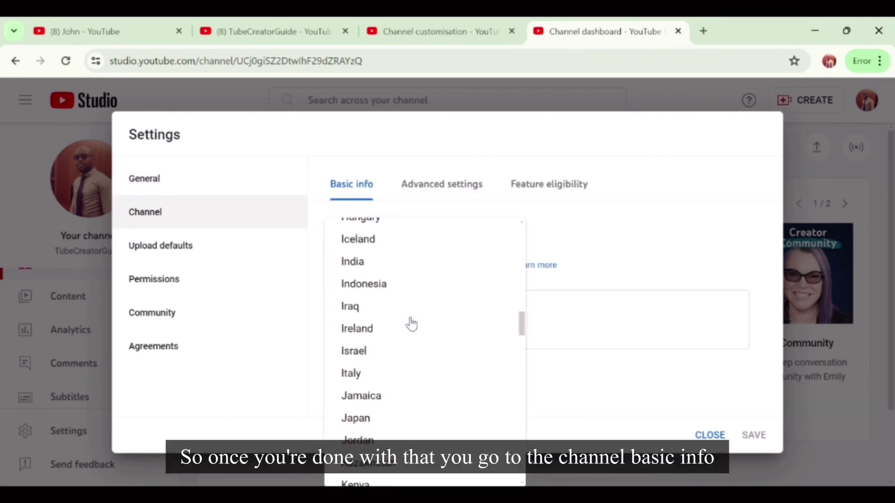
scroll(416, 372, "down", 6)
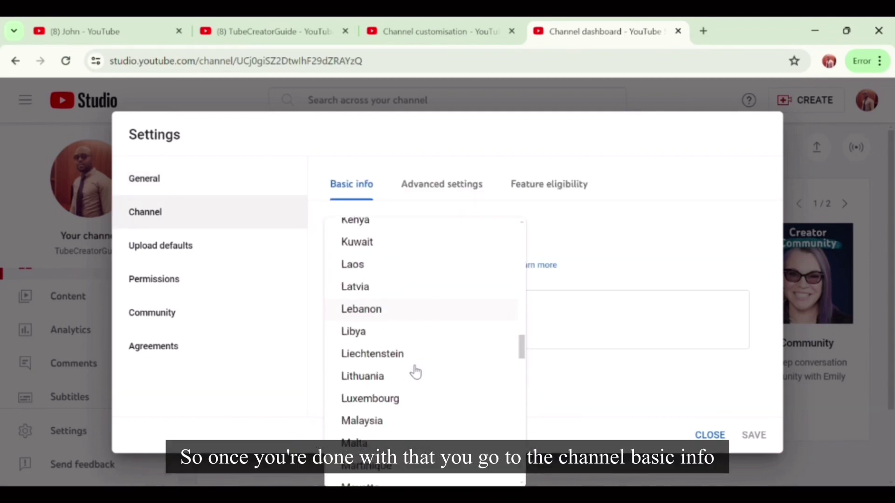
scroll(416, 373, "down", 5)
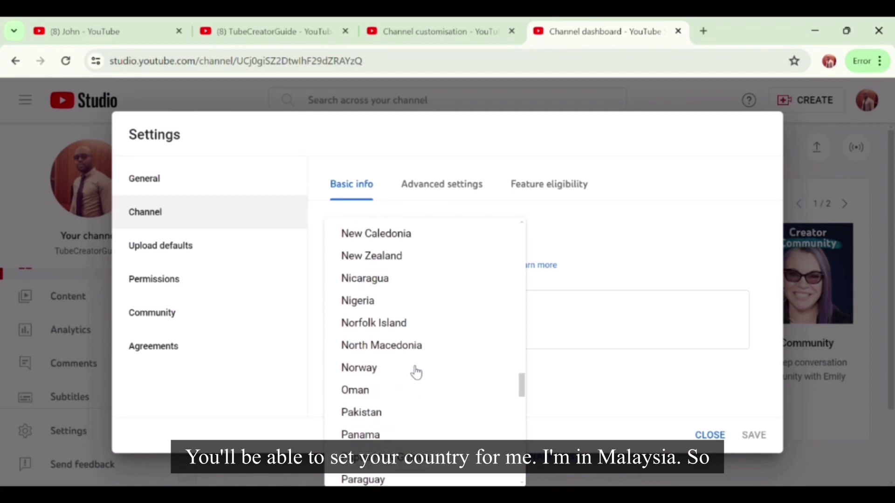
scroll(415, 373, "down", 5)
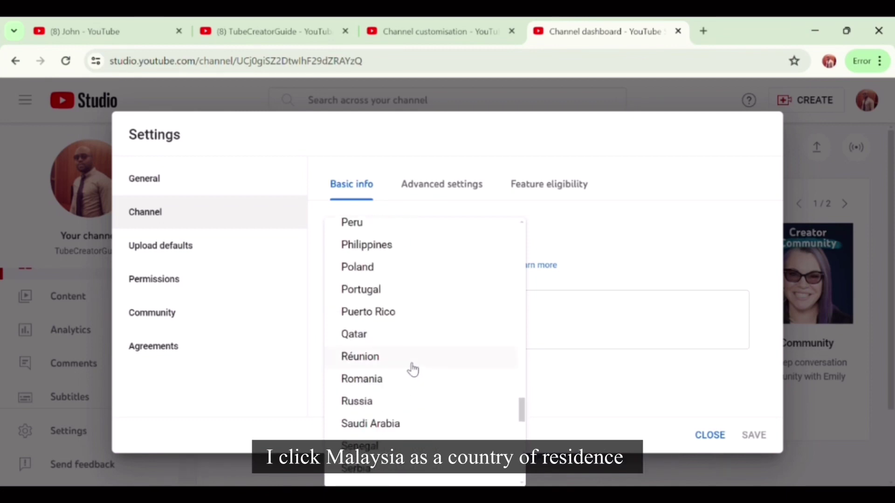
scroll(413, 368, "up", 5)
scroll(408, 298, "up", 4)
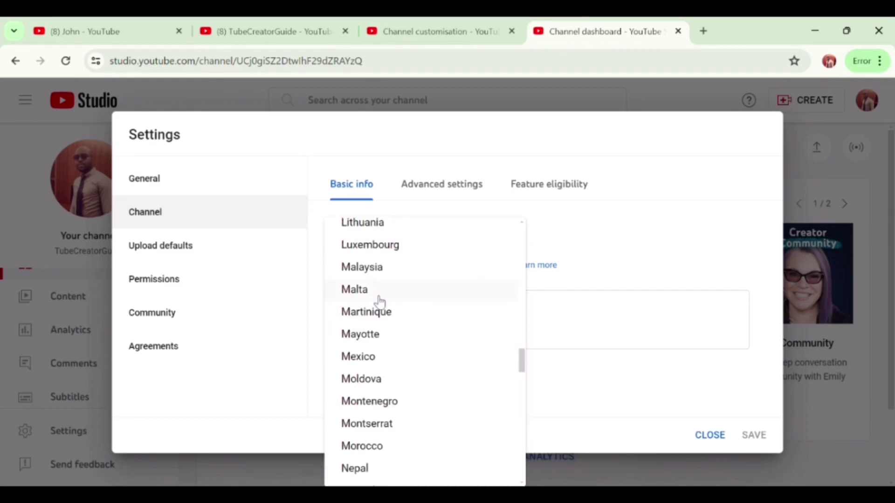
left_click(379, 267)
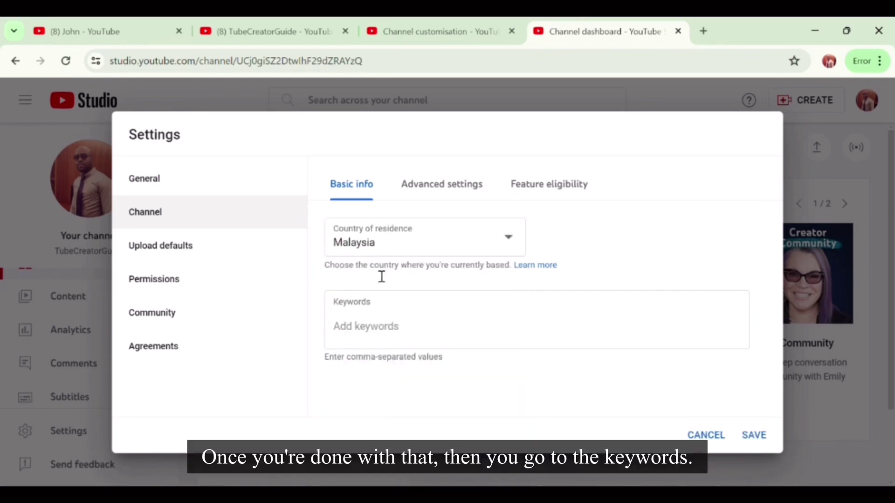
Add the channel keywords "youtube tips" and "youtube guide" and save the settings.
left_click(386, 337)
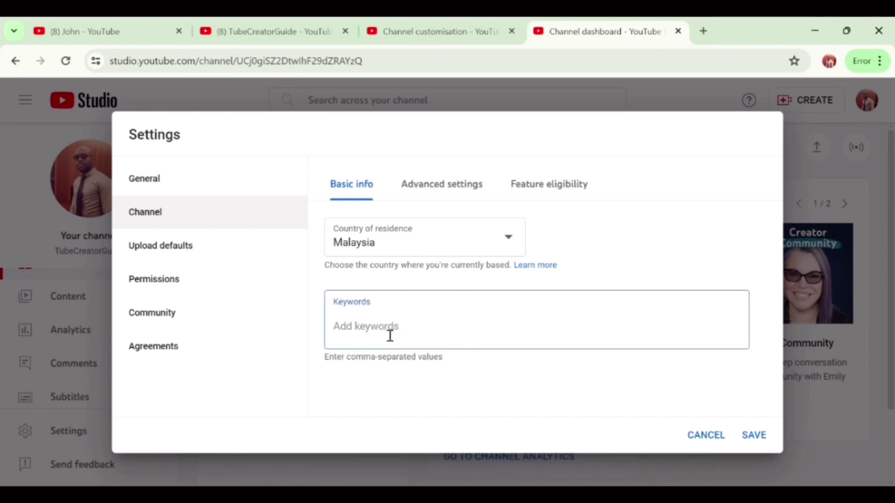
left_click(482, 318)
type("yout")
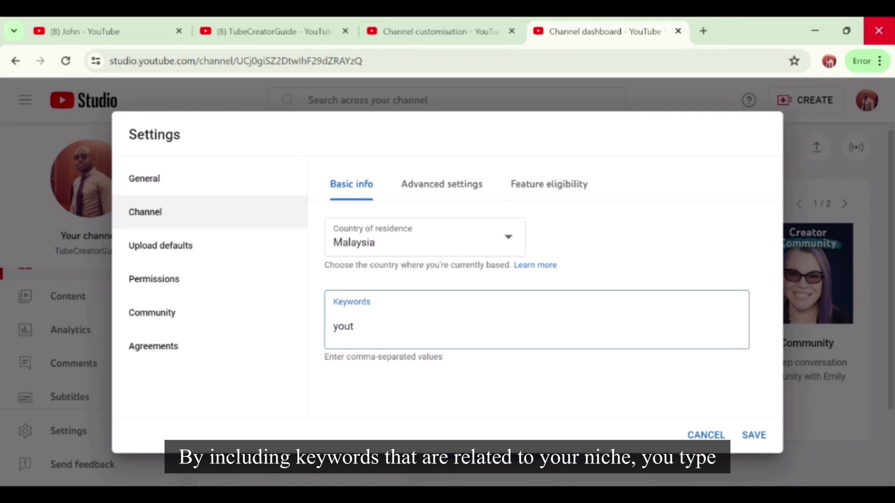
type("ube")
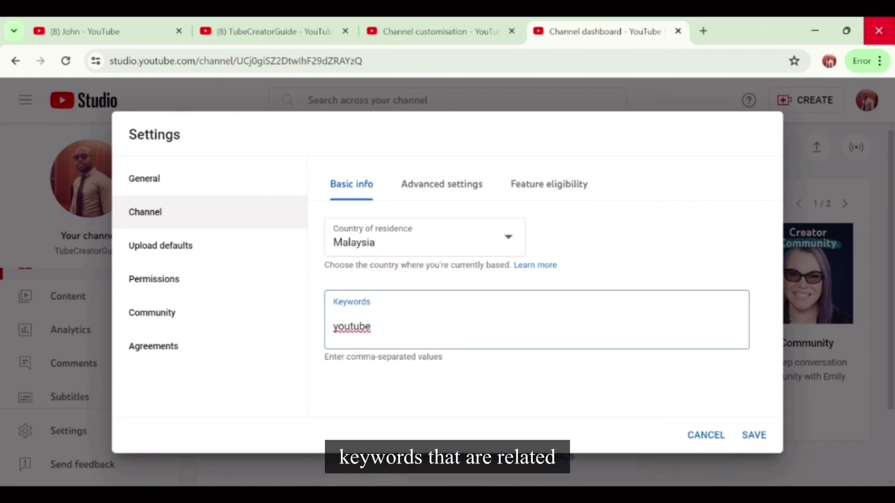
type("tips")
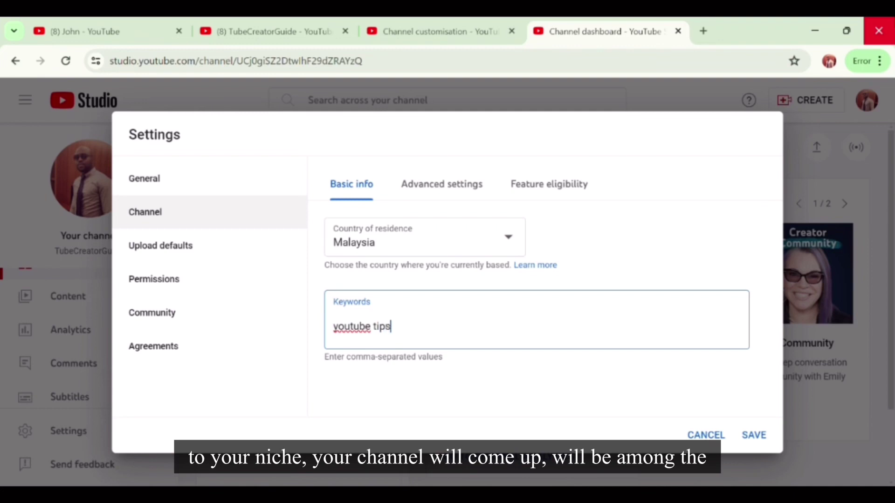
key("Return")
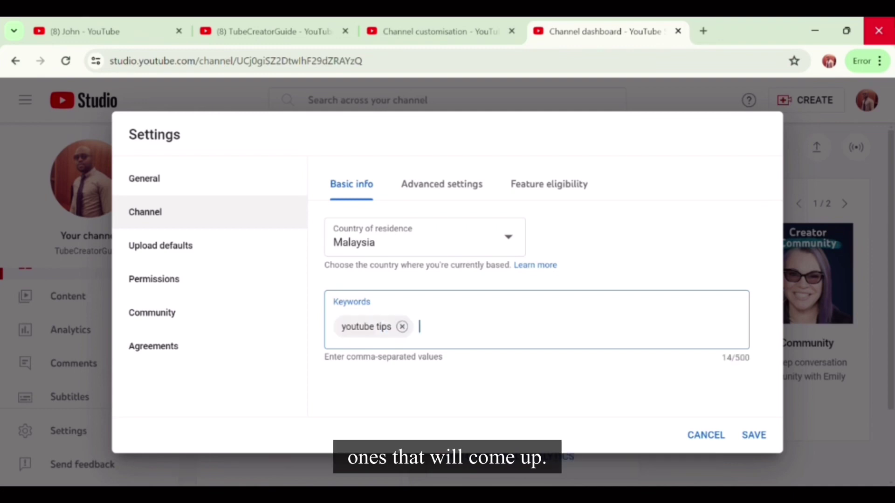
type("you")
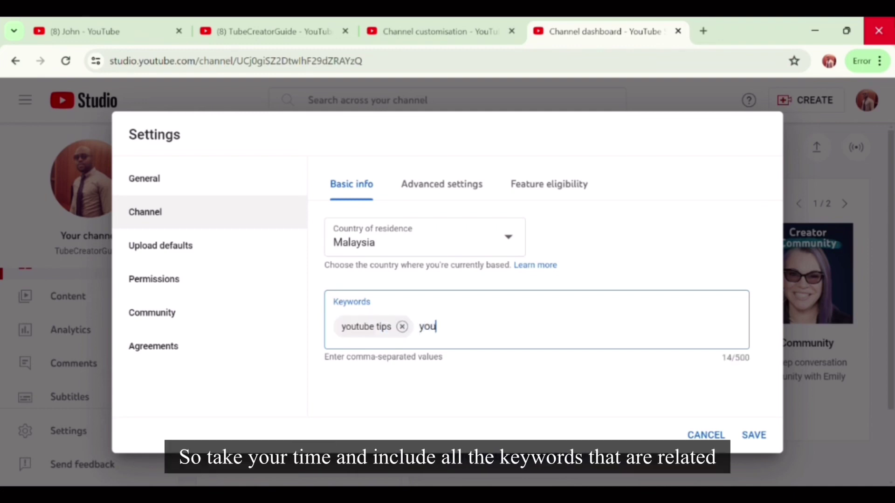
type("tube")
type("g")
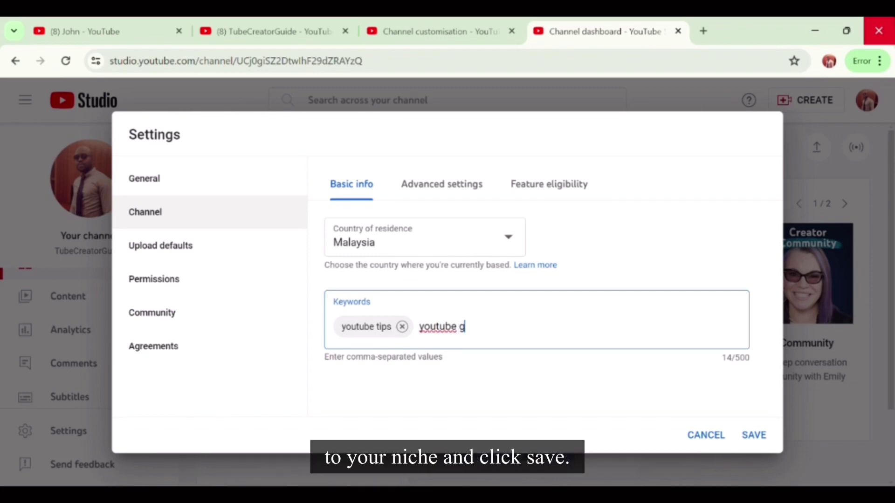
type("uide,")
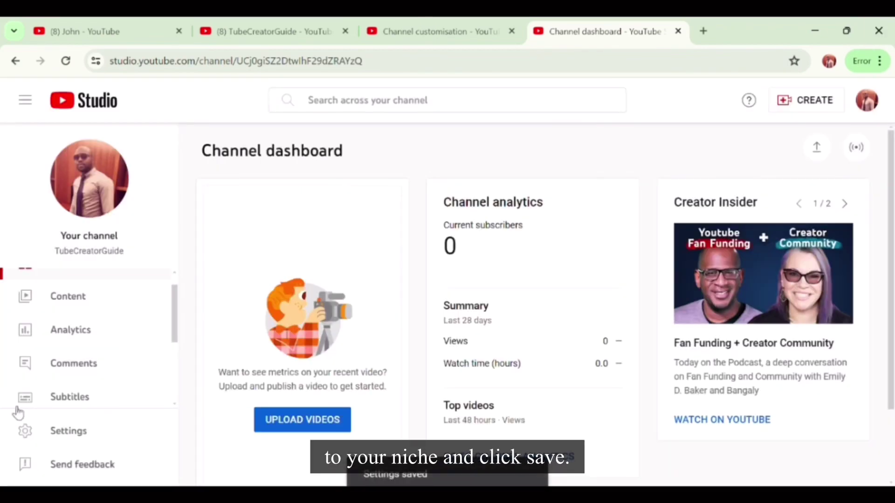
In the advanced upload defaults, set the video category to Education.
left_click(69, 430)
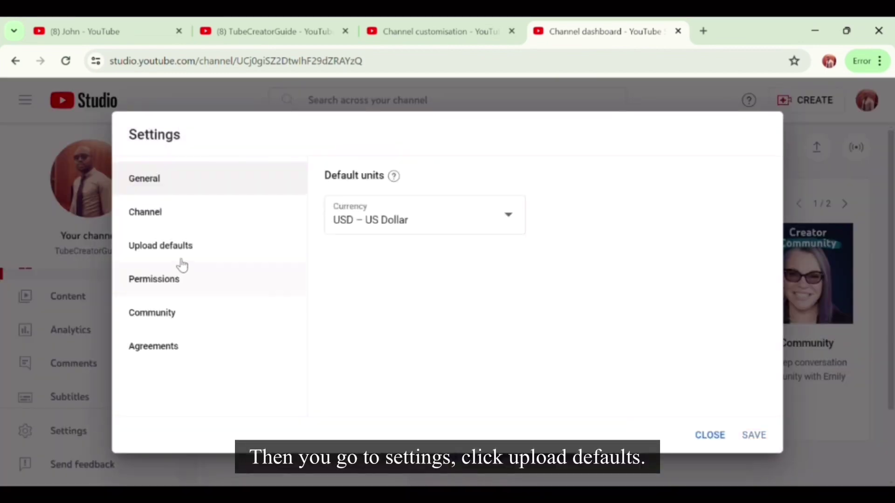
left_click(164, 220)
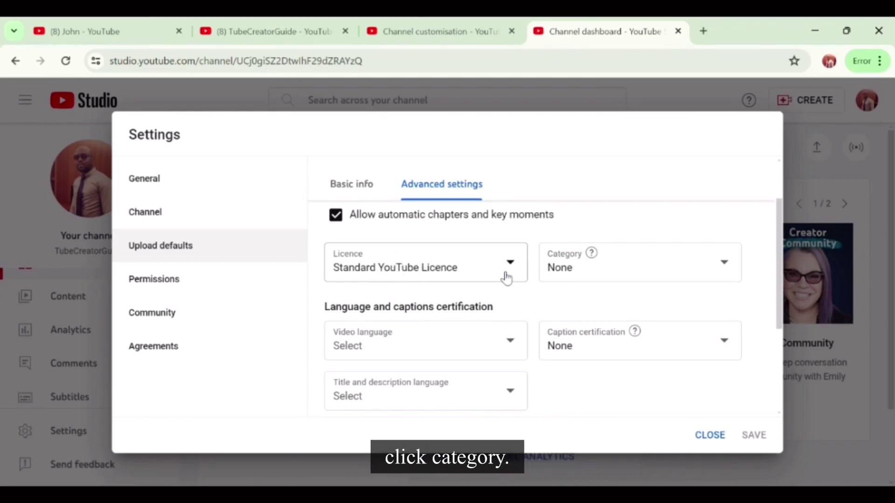
left_click(642, 271)
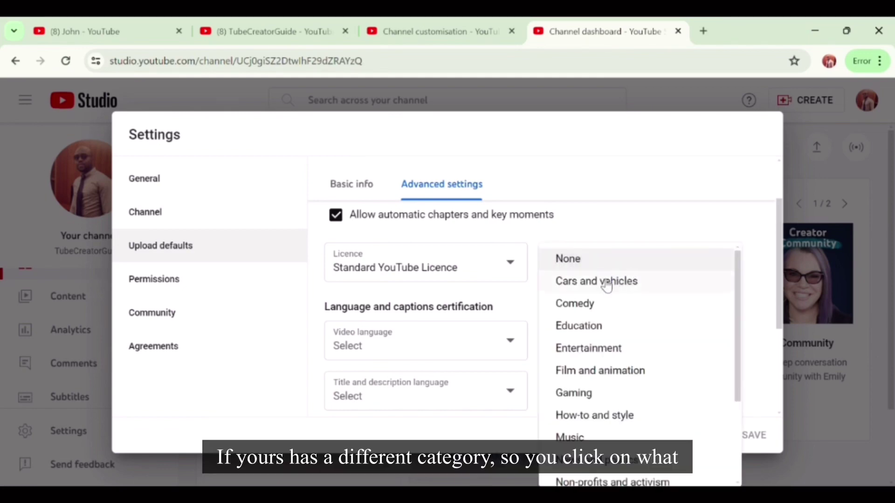
scroll(626, 279, "down", 1)
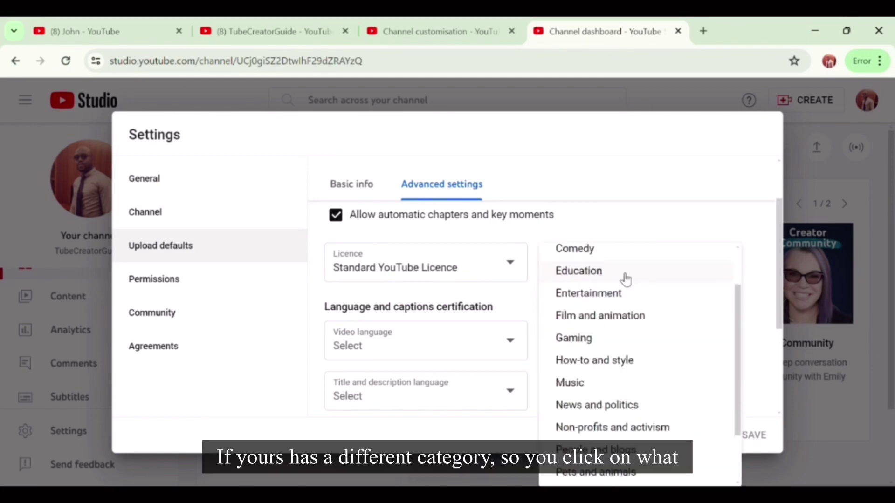
left_click(624, 280)
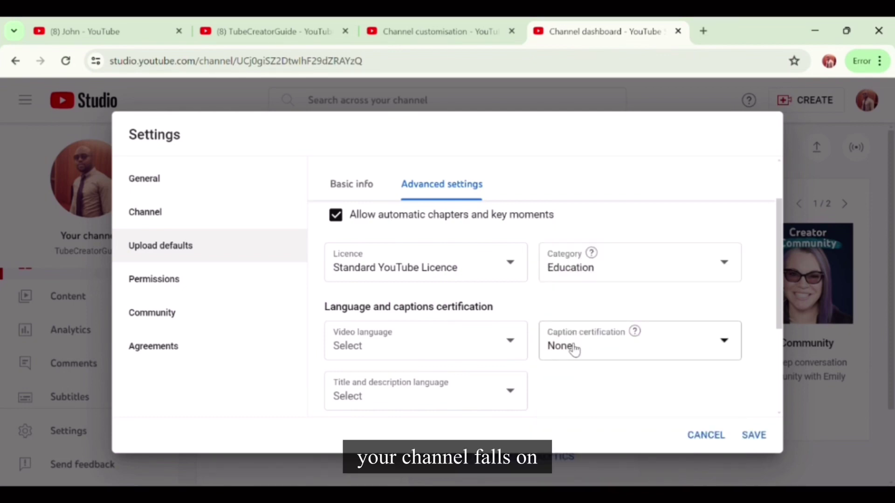
In the advanced upload defaults, set the video language to English (United Kingdom).
left_click(491, 345)
scroll(399, 233, "down", 4)
scroll(400, 250, "down", 20)
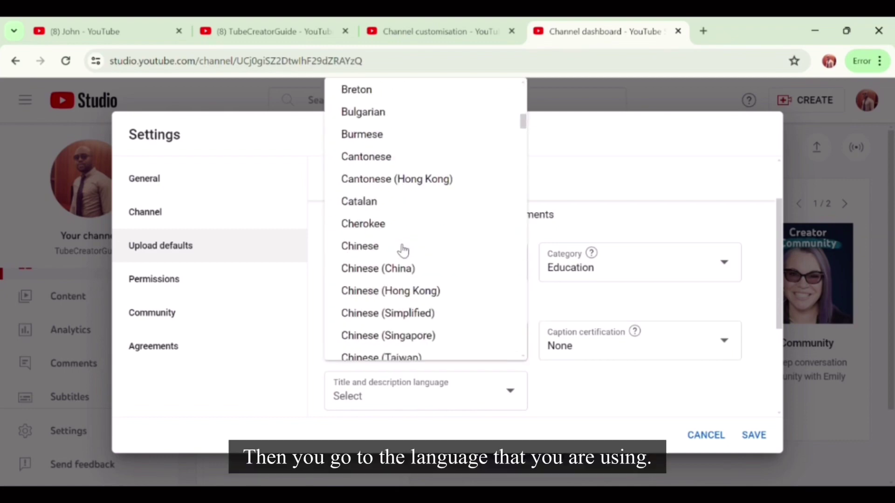
scroll(410, 265, "down", 10)
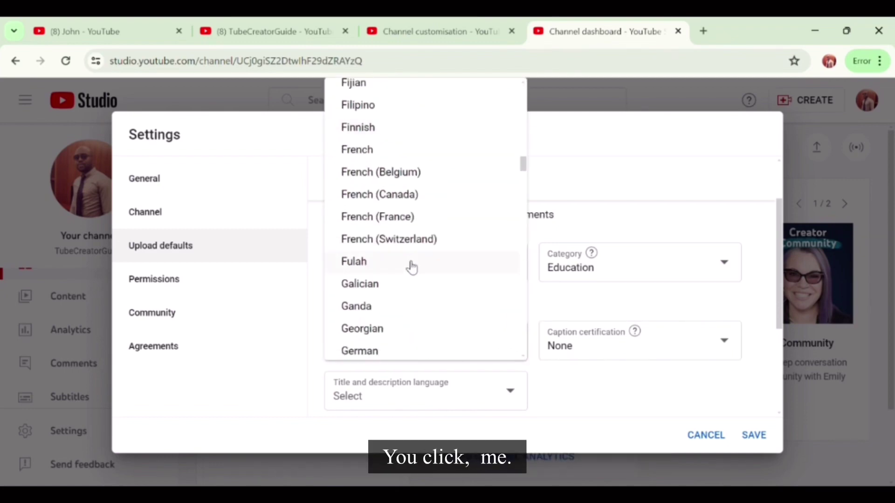
scroll(408, 233, "up", 10)
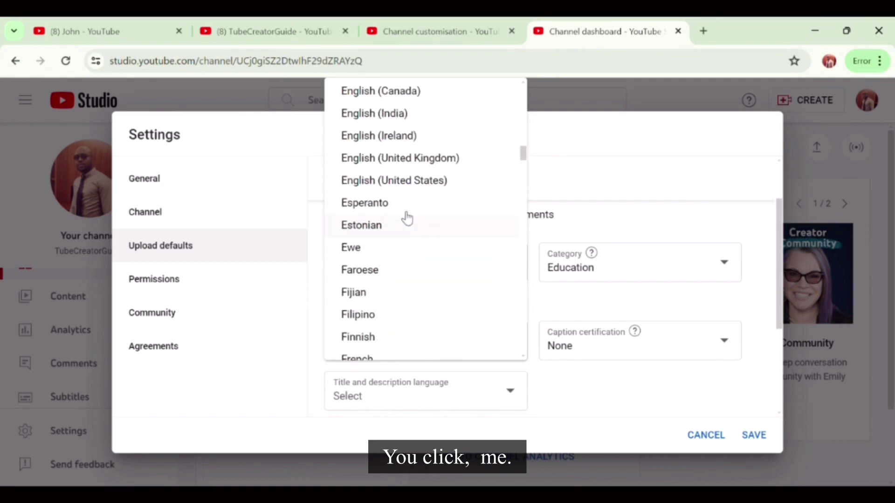
left_click(400, 161)
Choose the title and description language in the advanced upload defaults.
left_click(481, 392)
scroll(419, 261, "down", 4)
scroll(414, 240, "down", 15)
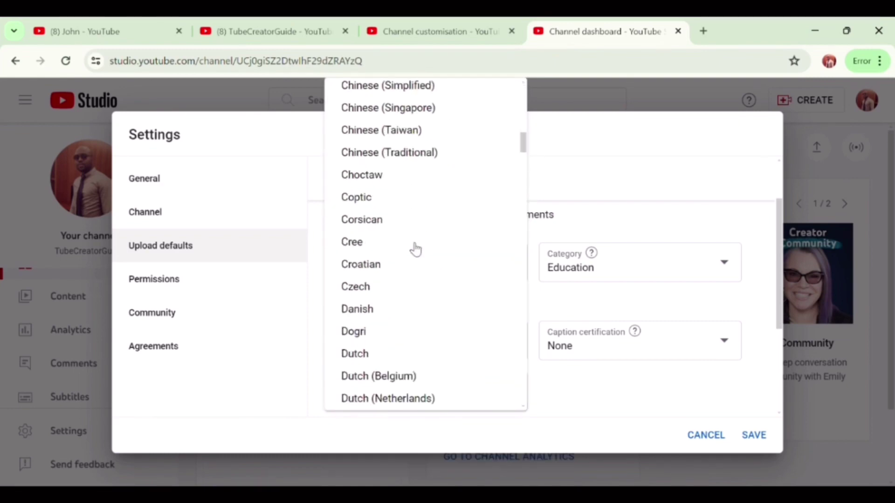
left_click(418, 211)
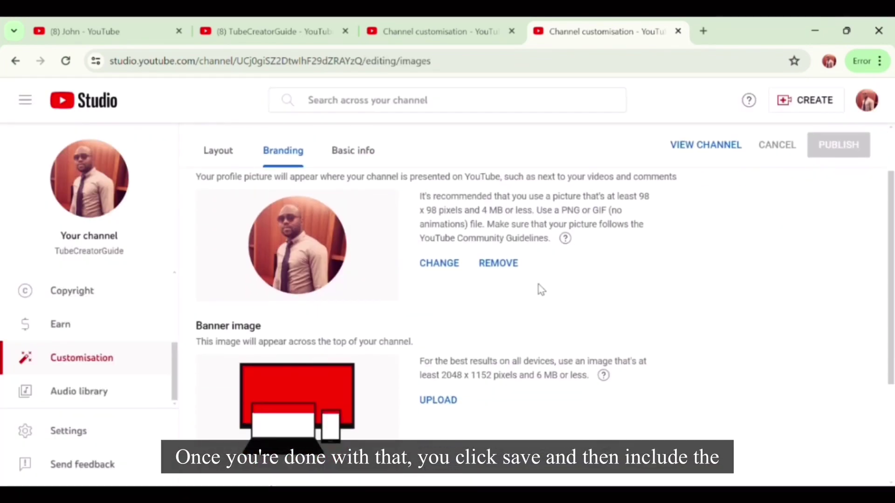
scroll(513, 298, "down", 2)
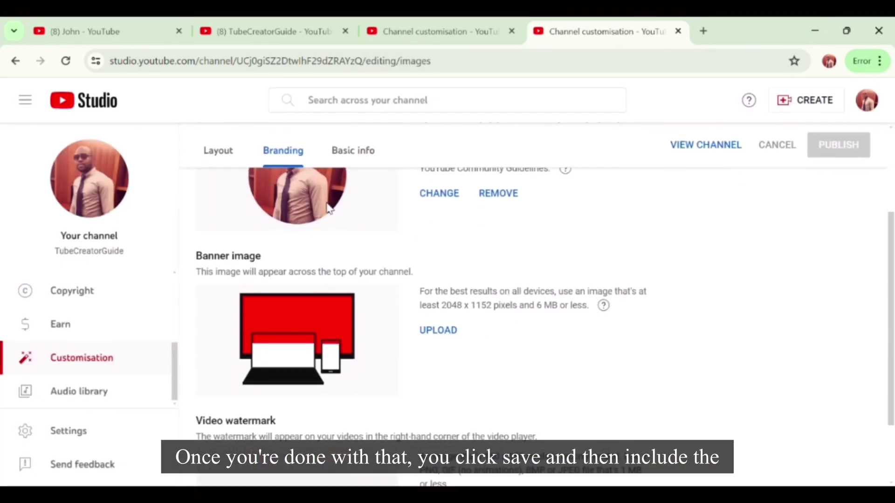
scroll(322, 210, "up", 3)
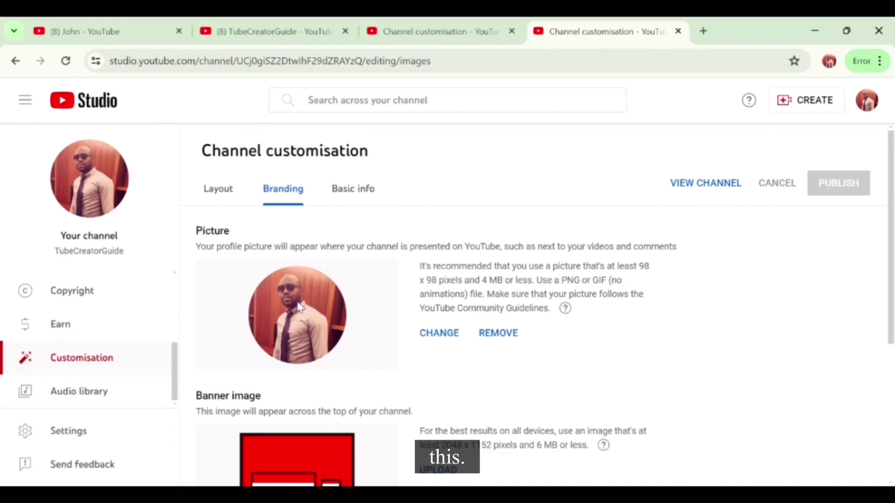
scroll(299, 306, "down", 3)
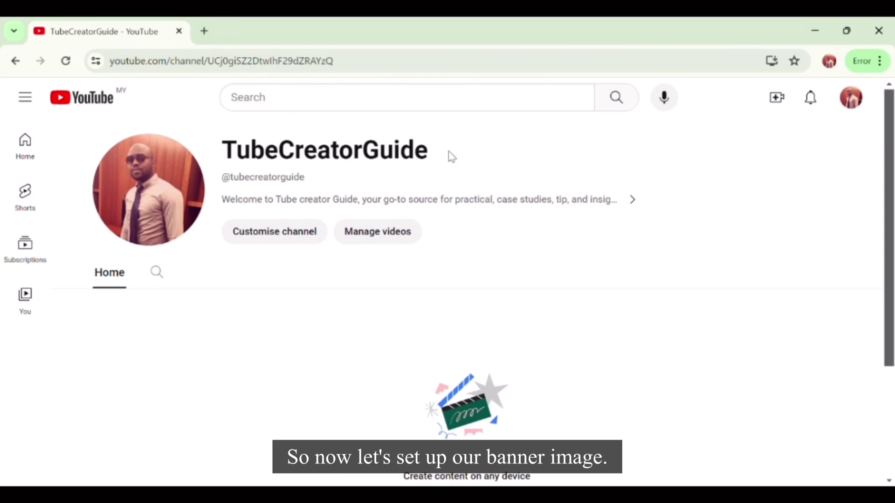
Search Google for "canva" in a new browser tab and open the Canva website.
left_click(204, 30)
left_click(352, 307)
type("canva")
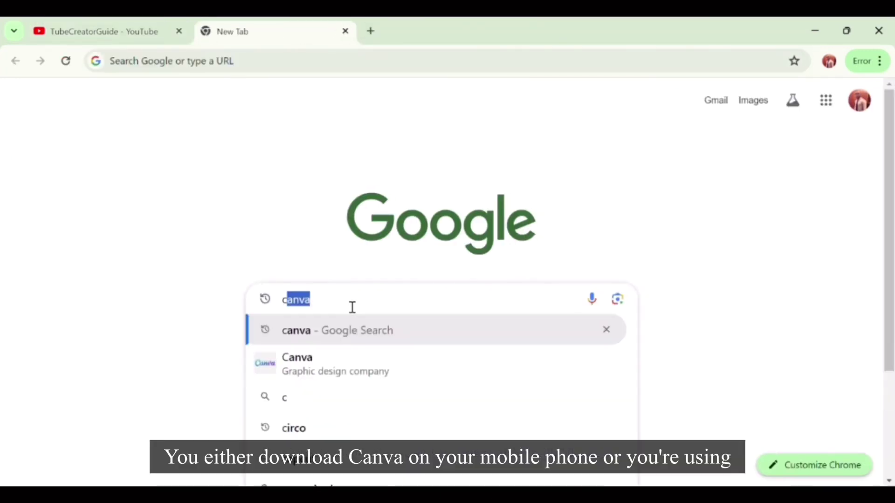
key("Return")
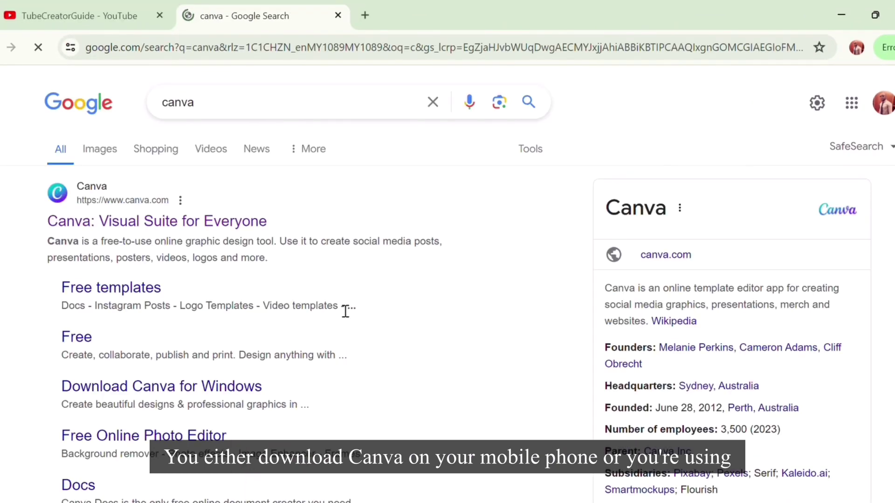
left_click(139, 223)
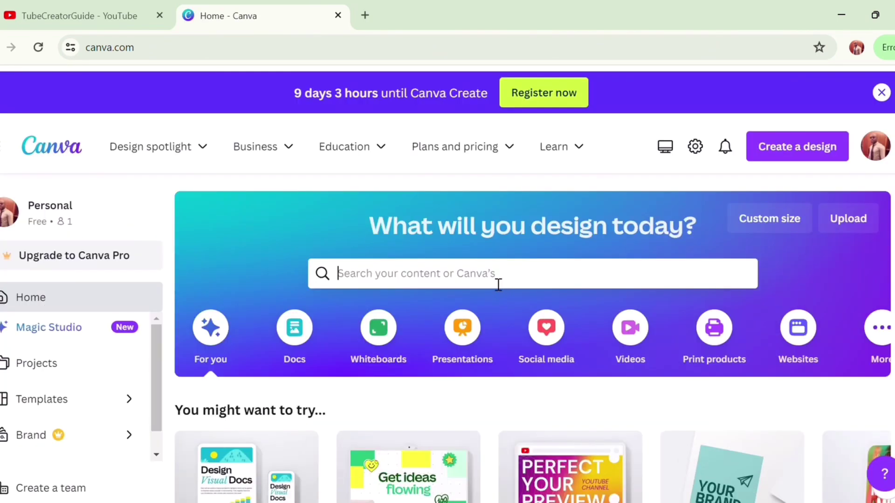
Search the Canva templates for "youtube banner" and choose the suggestion "youtube channel banner".
left_click(498, 284)
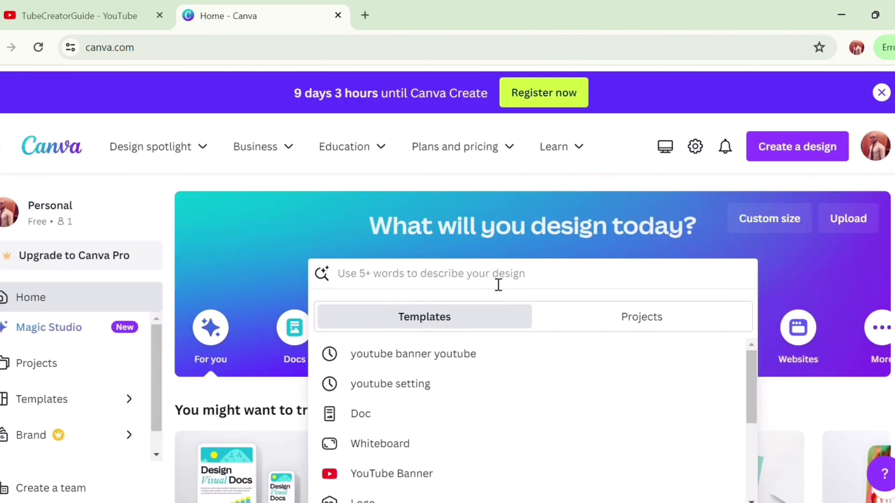
type("youtube")
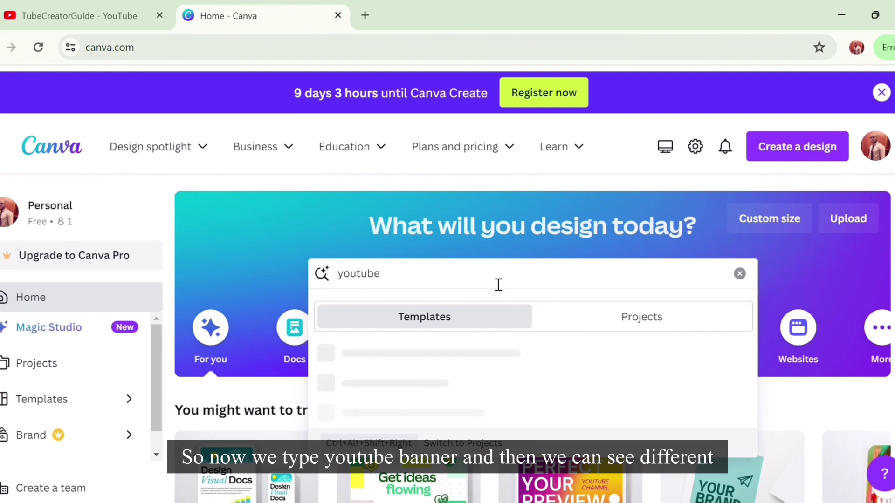
type(" banner")
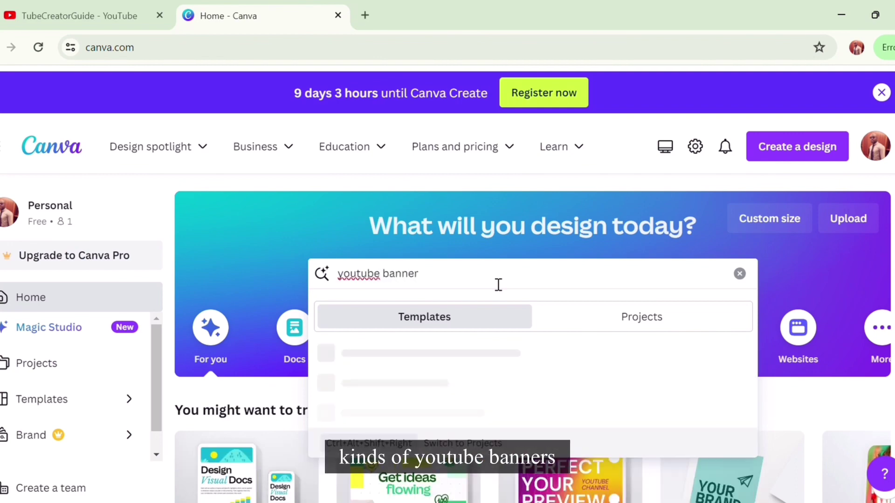
left_click(416, 379)
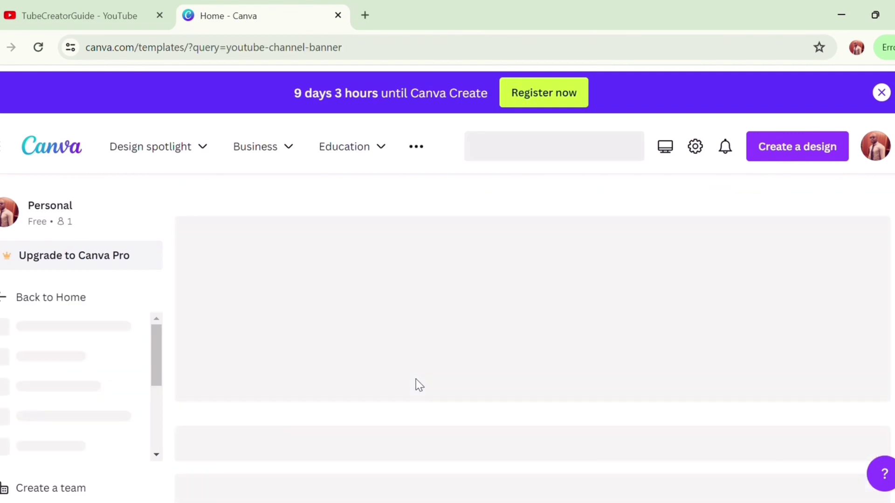
Open the Black Modern Vlogger YouTube Banner template for customisation.
scroll(269, 310, "down", 3)
scroll(268, 309, "down", 3)
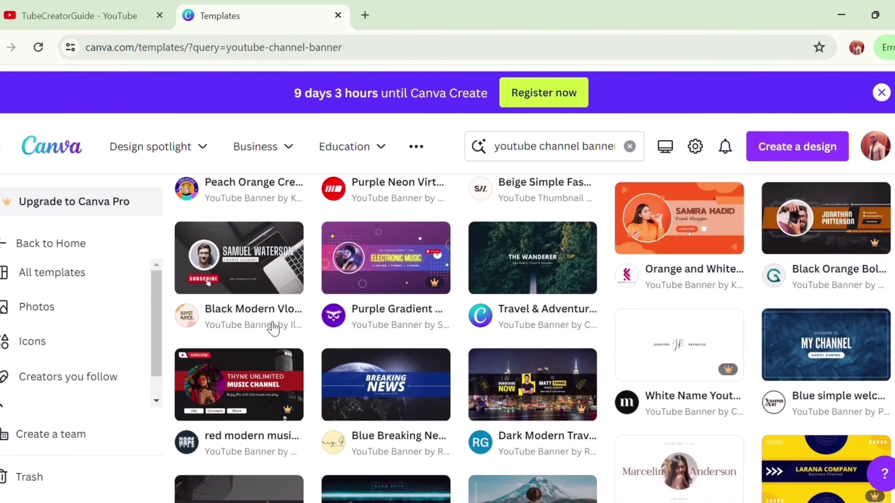
left_click(254, 277)
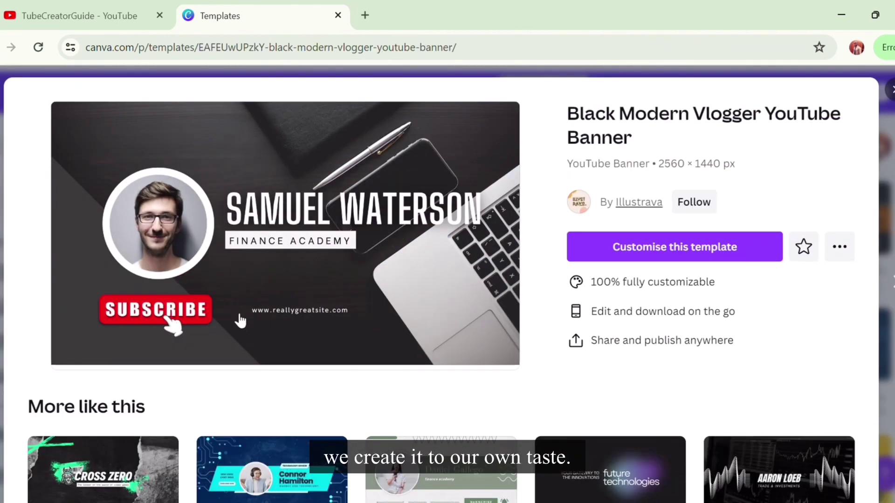
left_click(327, 241)
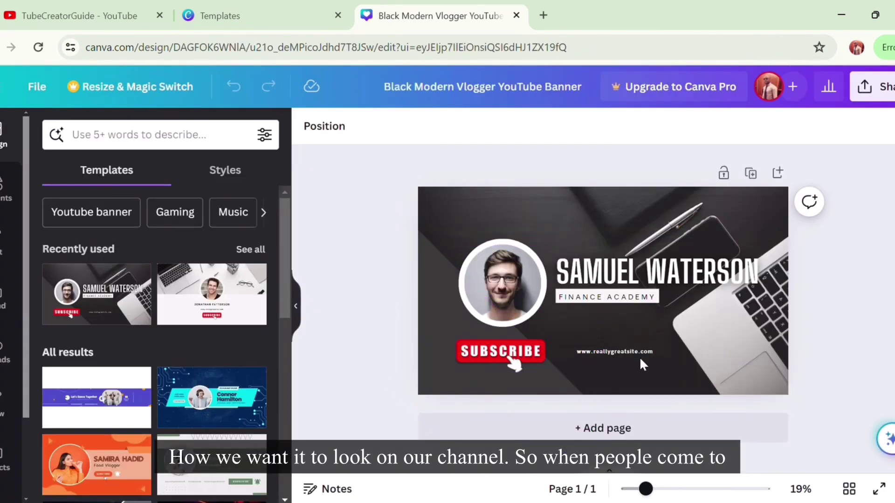
Delete the website address from the banner and replace the large title with "TUBE CREATOR GUIDE" followed by a line break.
left_click(636, 350)
left_click(697, 310)
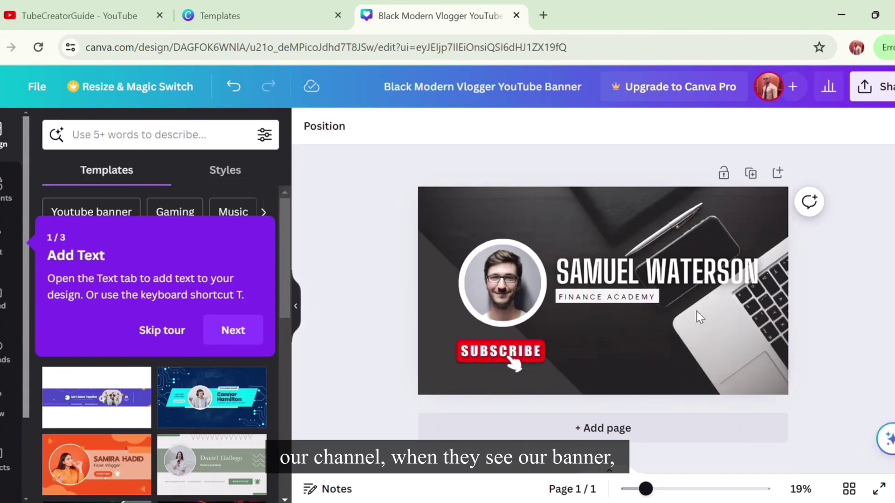
left_click(759, 269)
type("TUBE C")
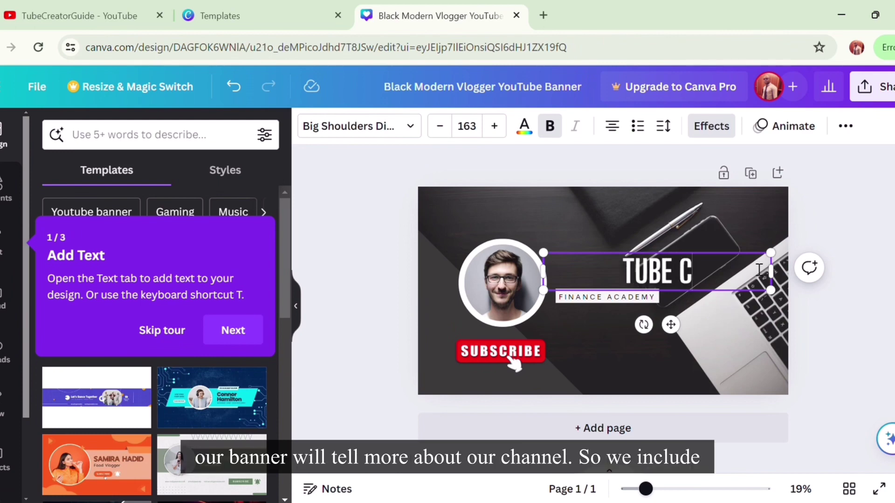
type("REATOR I")
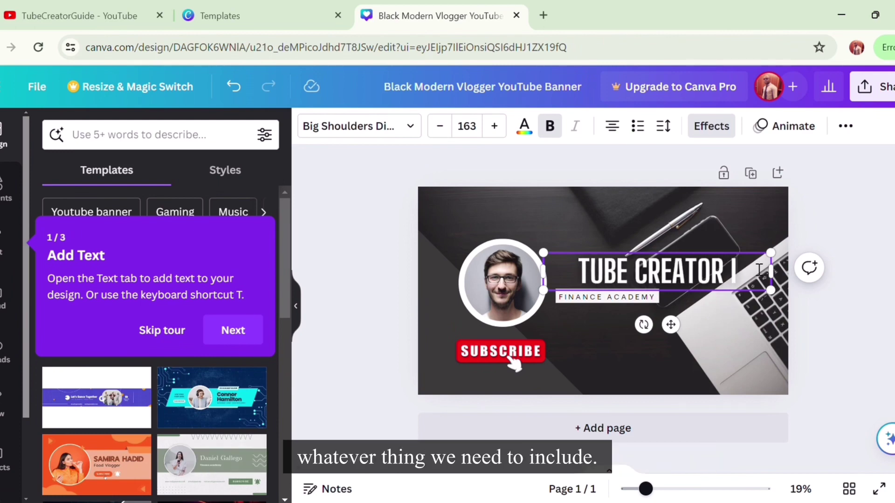
key("BackSpace")
type("GUIDE")
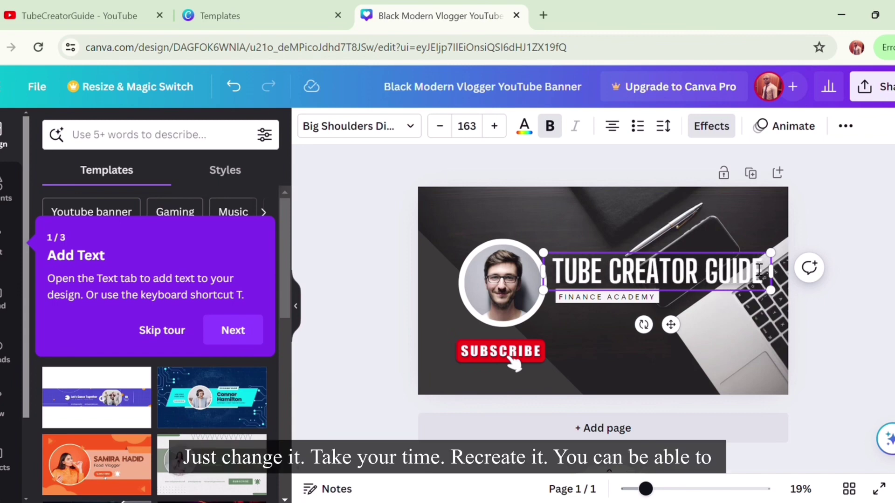
key("Return")
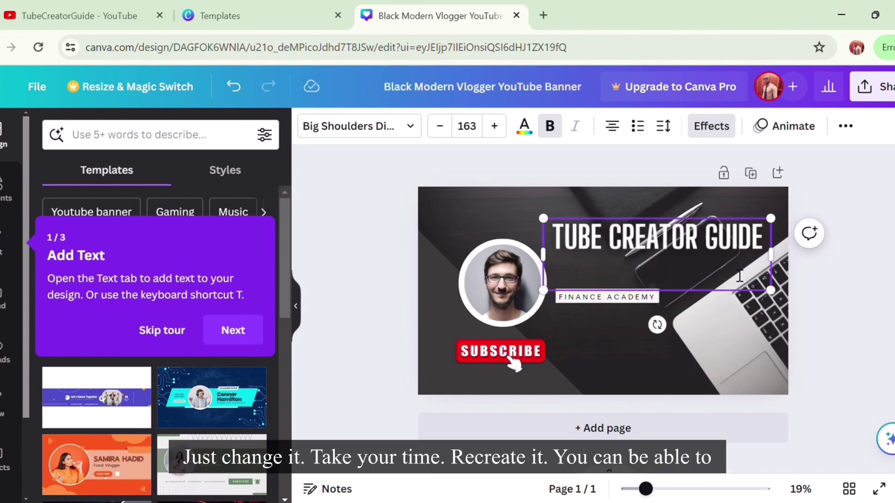
Move the title down to just above the FINANCE ACADEMY label and open its text colour options.
left_click(665, 334)
left_click(702, 271)
left_click_drag(725, 244, 730, 274)
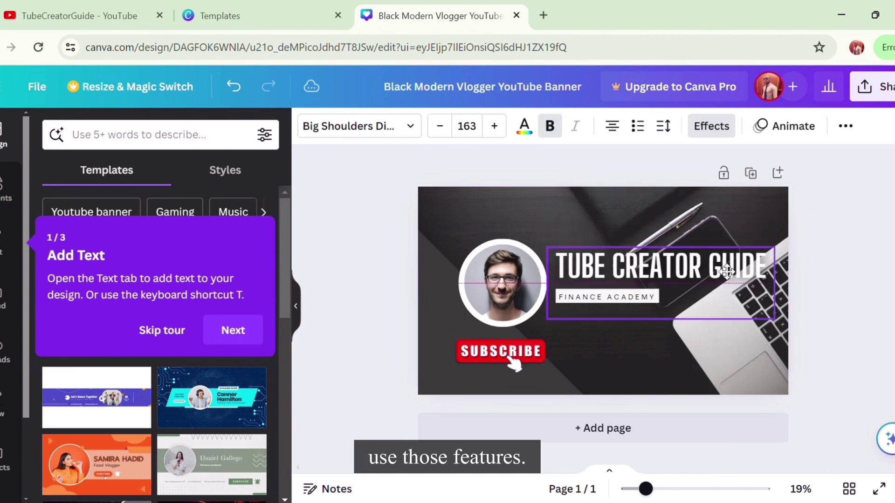
left_click(527, 129)
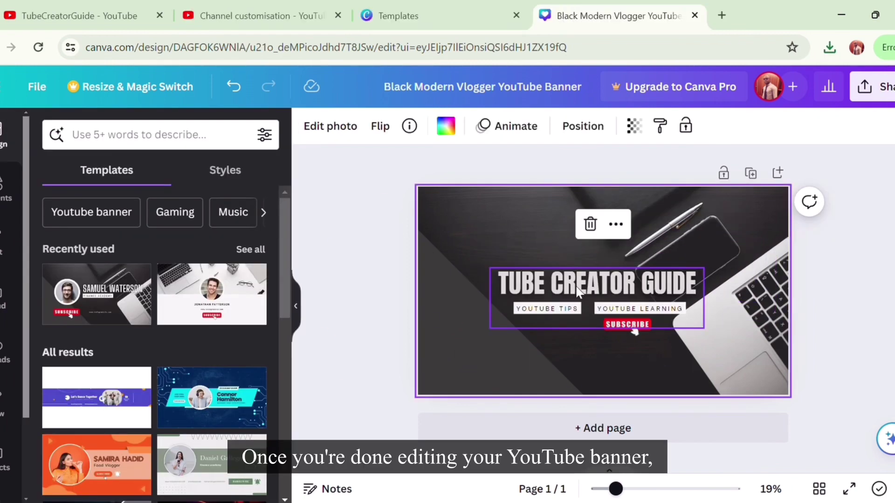
Nudge the TUBE CREATOR GUIDE title slightly up and to the right, and download the banner as a PNG.
left_click(578, 291)
left_click_drag(577, 292, 584, 284)
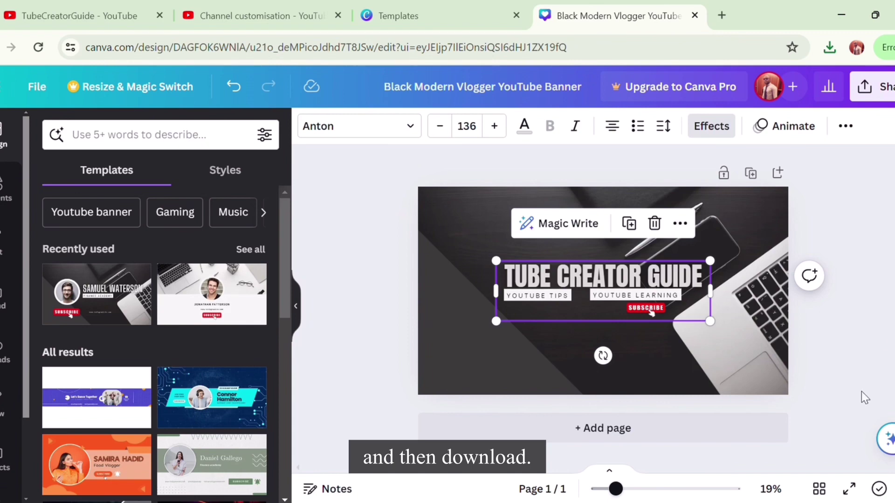
left_click(879, 95)
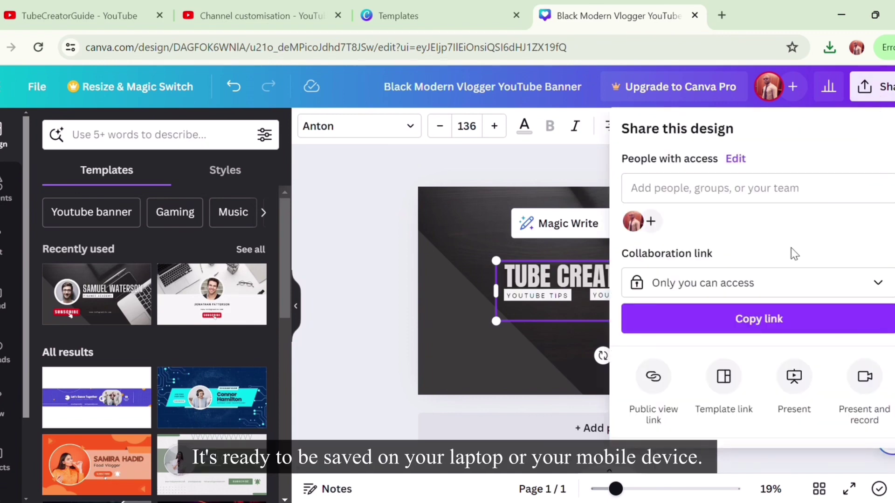
scroll(743, 373, "down", 3)
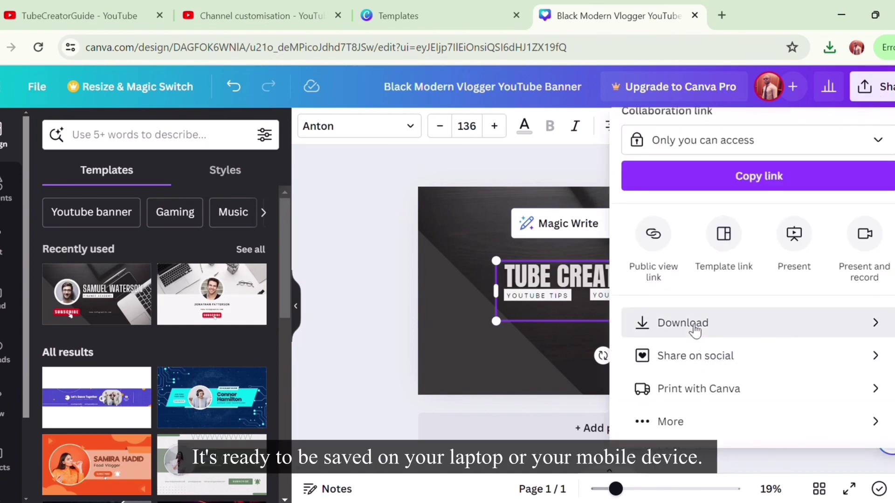
left_click(695, 328)
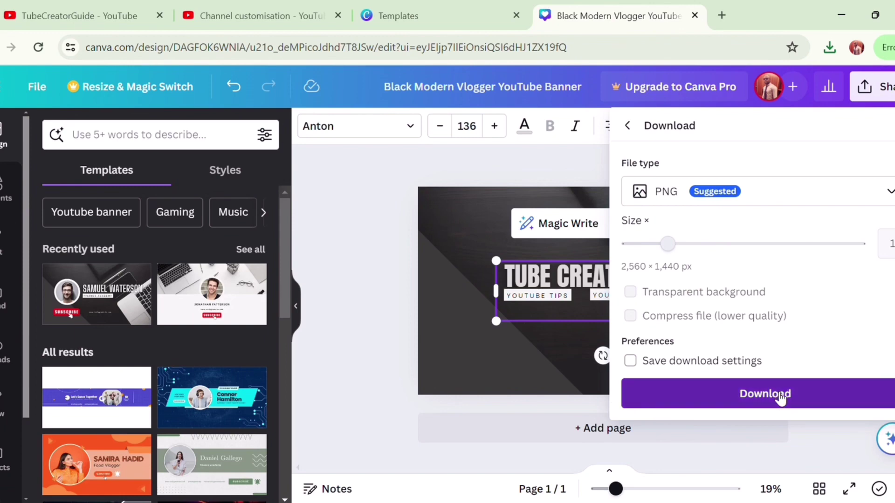
left_click(781, 394)
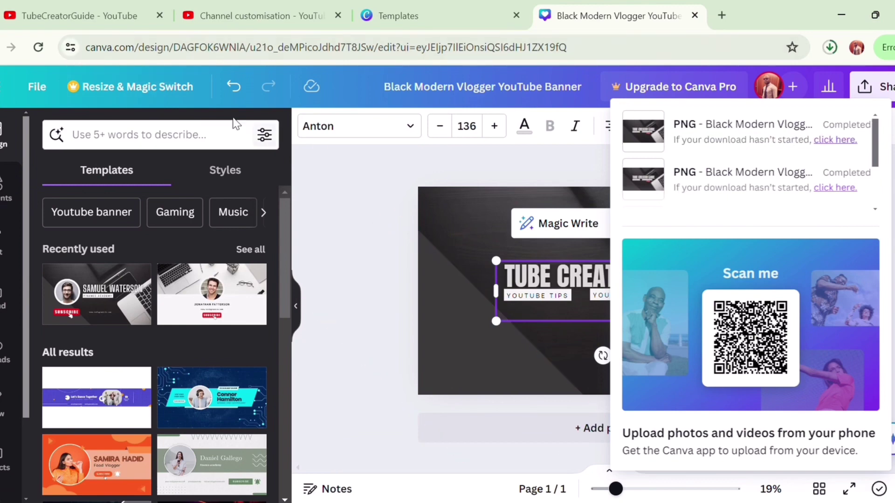
In the channel's branding settings, upload the downloaded Canva design as the banner image and accept its crop.
left_click(218, 14)
left_click(439, 316)
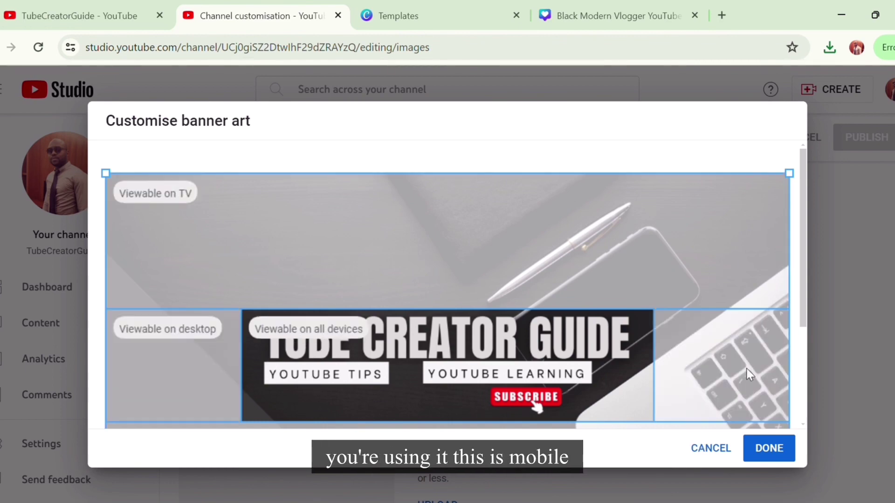
left_click(769, 450)
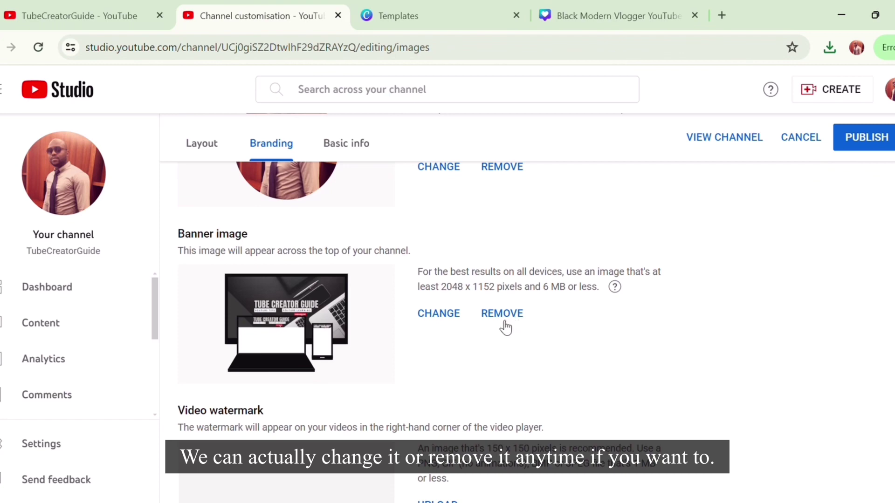
Publish the branding changes and view the channel page with its banner.
scroll(592, 319, "down", 2)
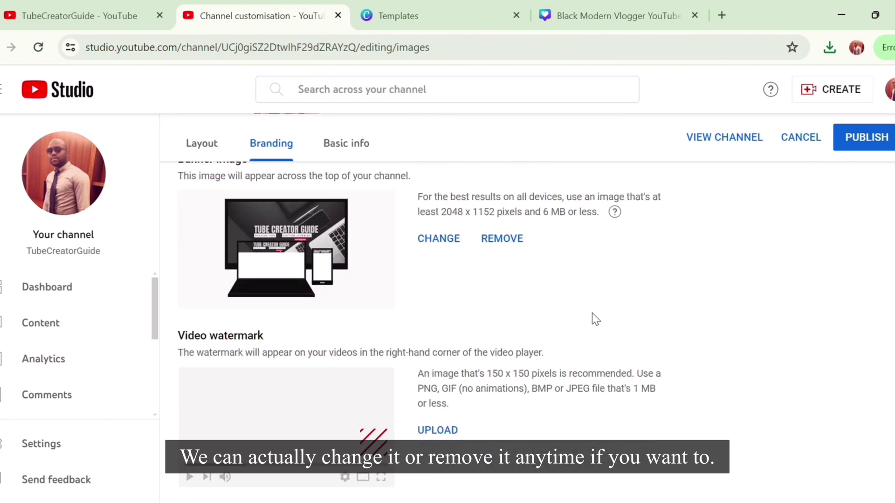
scroll(749, 284, "up", 2)
scroll(748, 284, "down", 2)
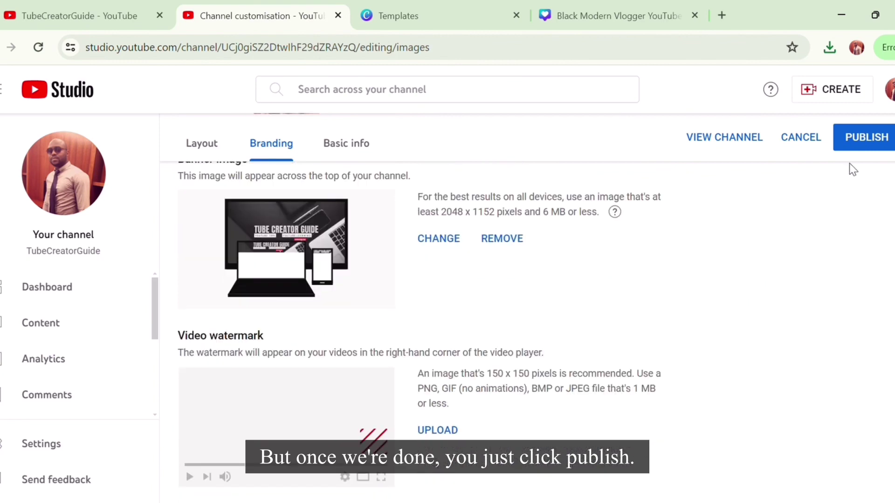
left_click(863, 139)
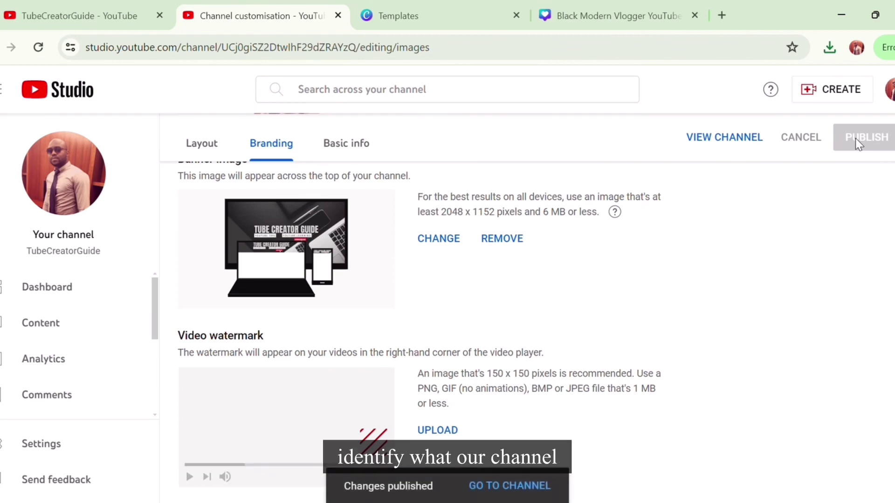
left_click(724, 137)
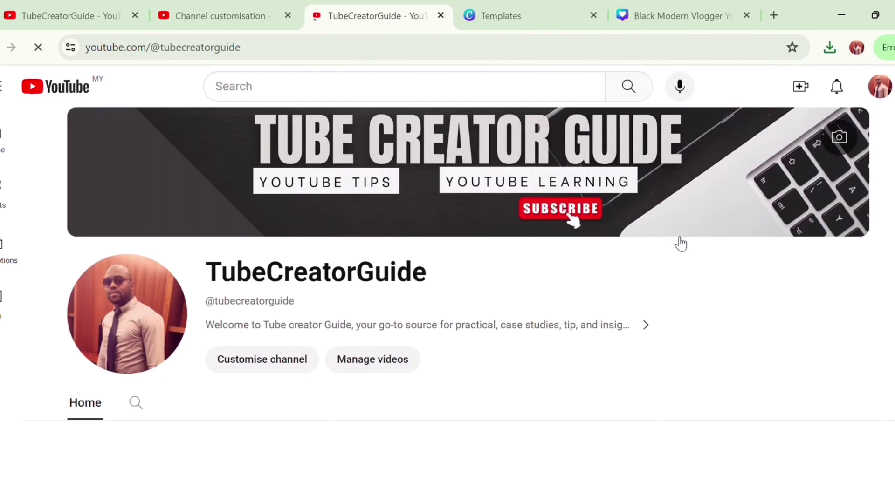